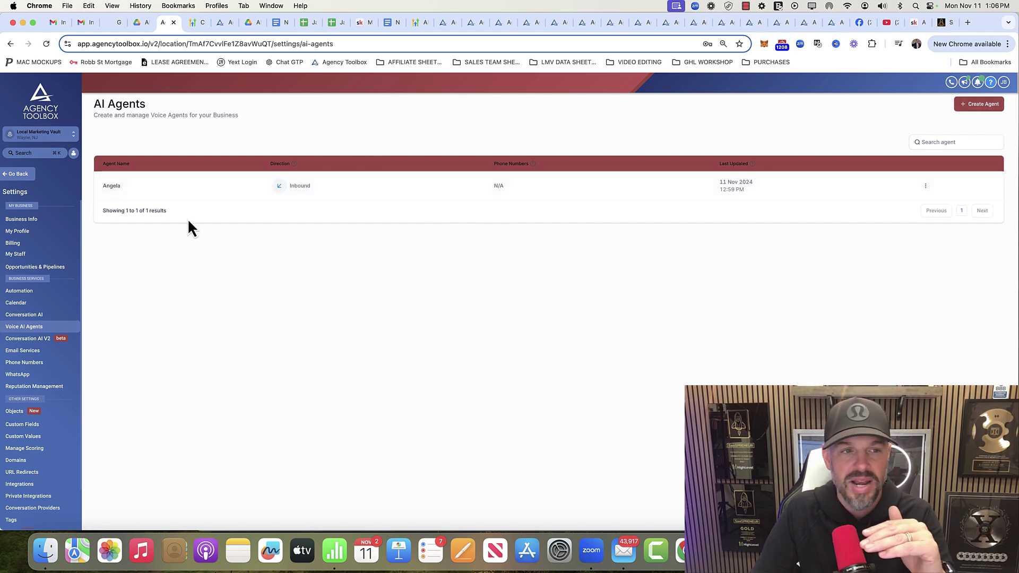
Step: Open the existing inbound voice agent and play a sample of its selected voice
{"action": "left_click", "coordinate": [112, 187]}
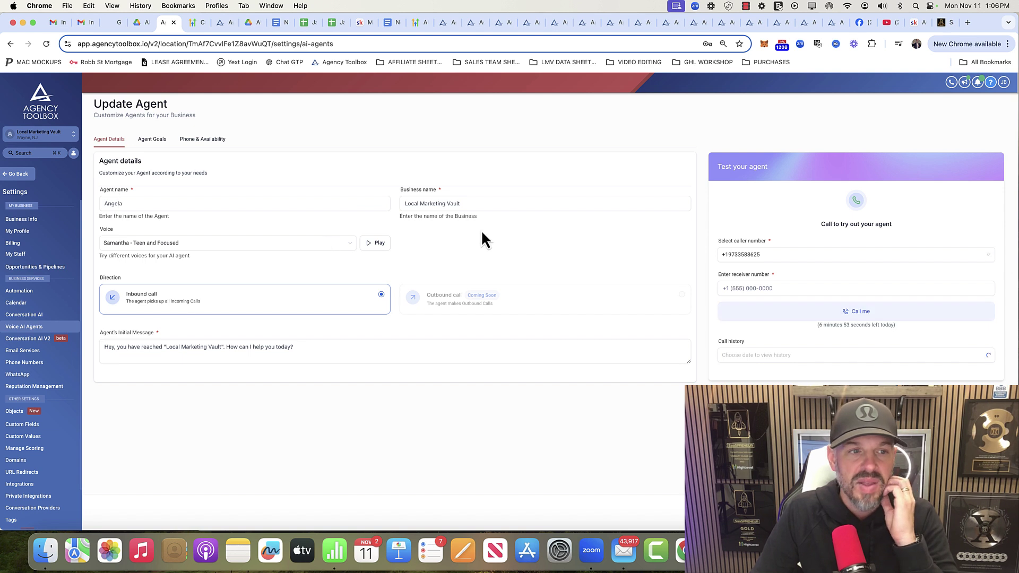
{"action": "left_click", "coordinate": [127, 203]}
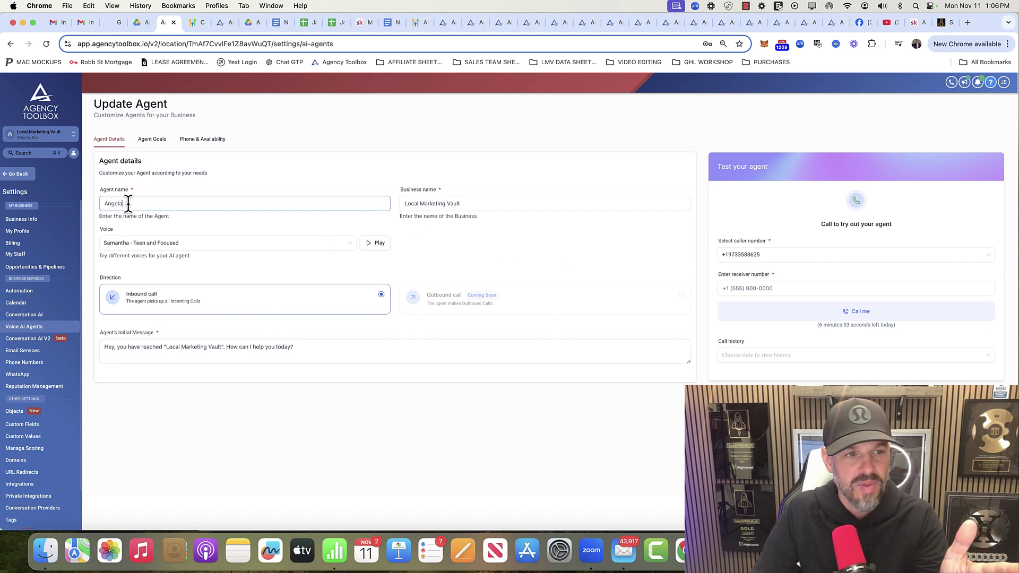
{"action": "double_click", "coordinate": [127, 203]}
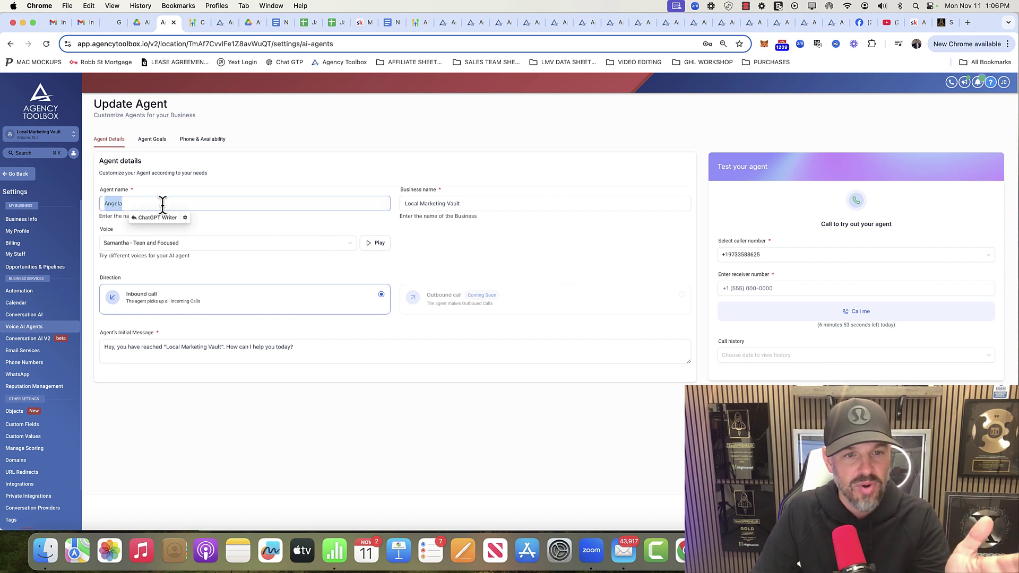
{"action": "left_click", "coordinate": [377, 243]}
{"action": "key", "text": "XF86AudioRaiseVolume"}
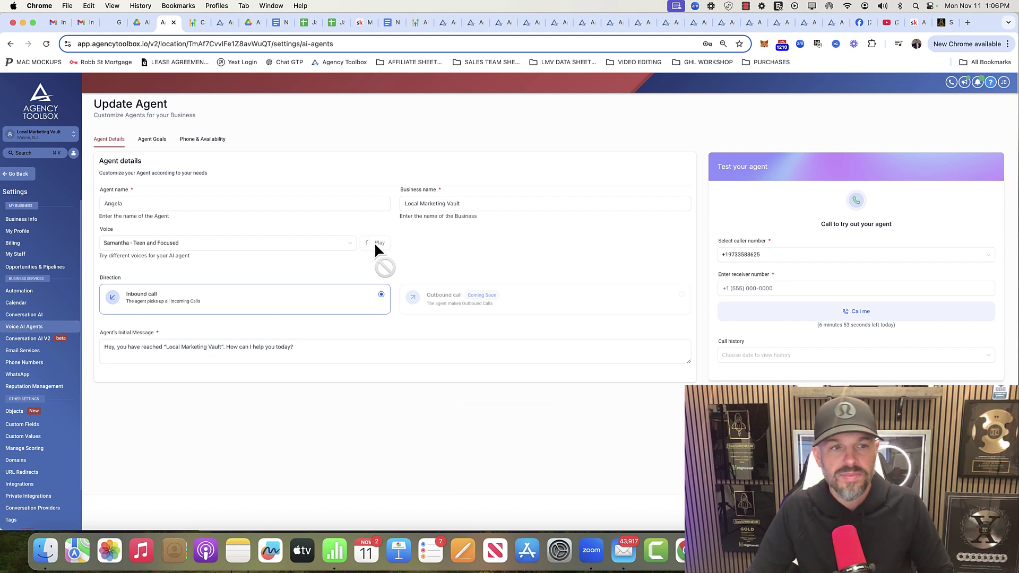
Step: Try Tony as the agent's voice and restore Samantha - Teen and Focused
{"action": "left_click", "coordinate": [348, 246]}
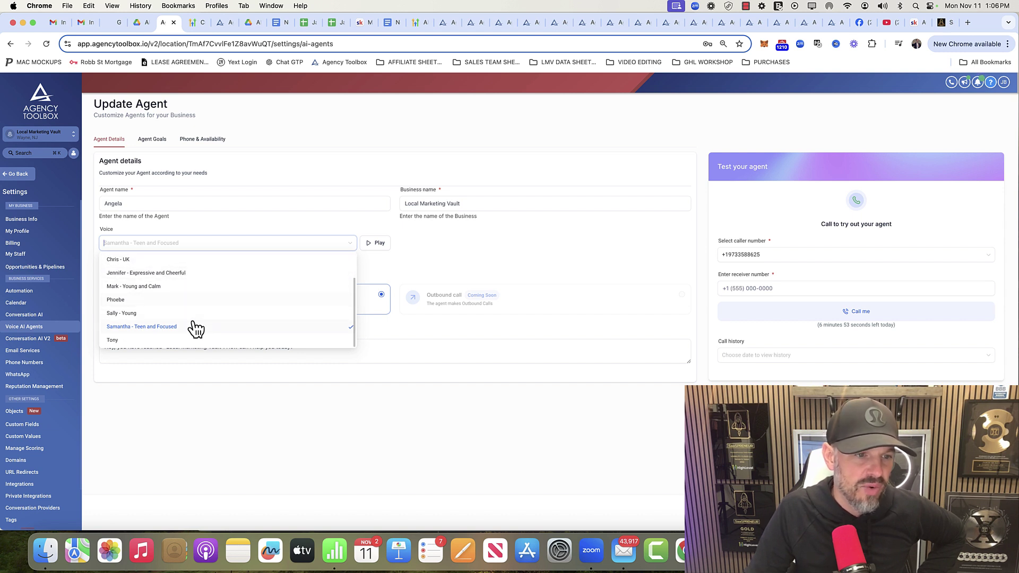
{"action": "left_click", "coordinate": [186, 342]}
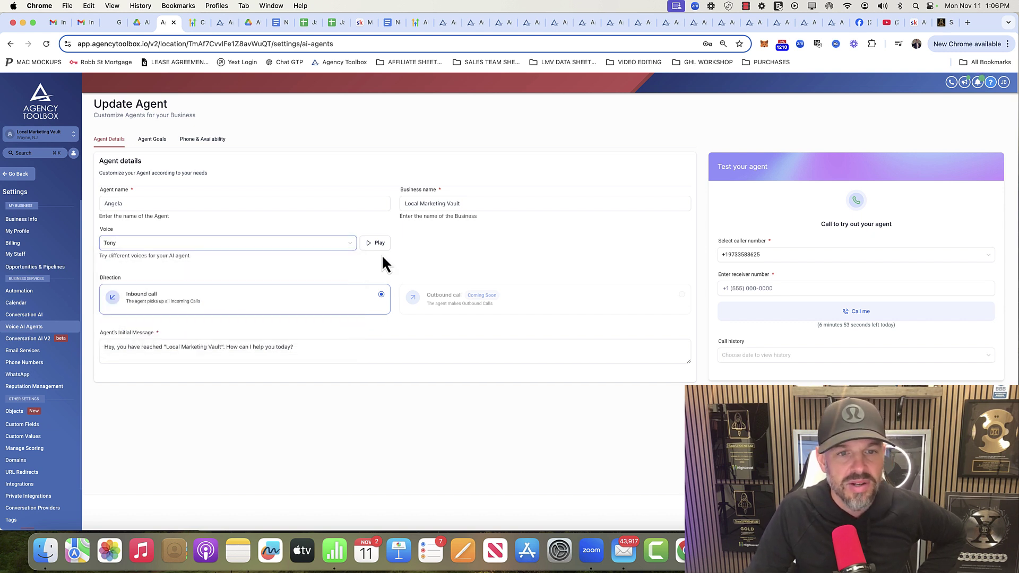
{"action": "left_click", "coordinate": [346, 246]}
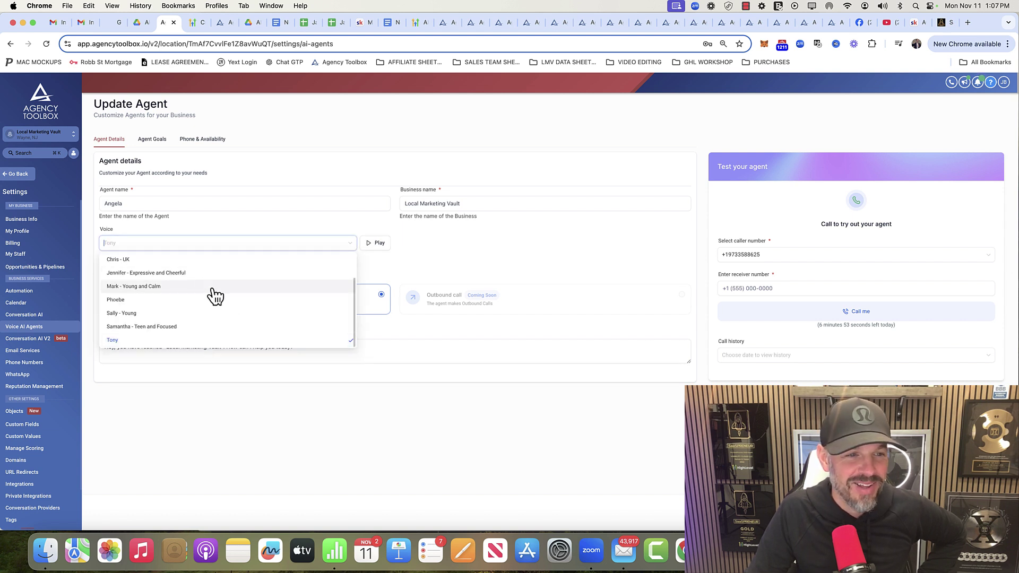
{"action": "left_click", "coordinate": [185, 327]}
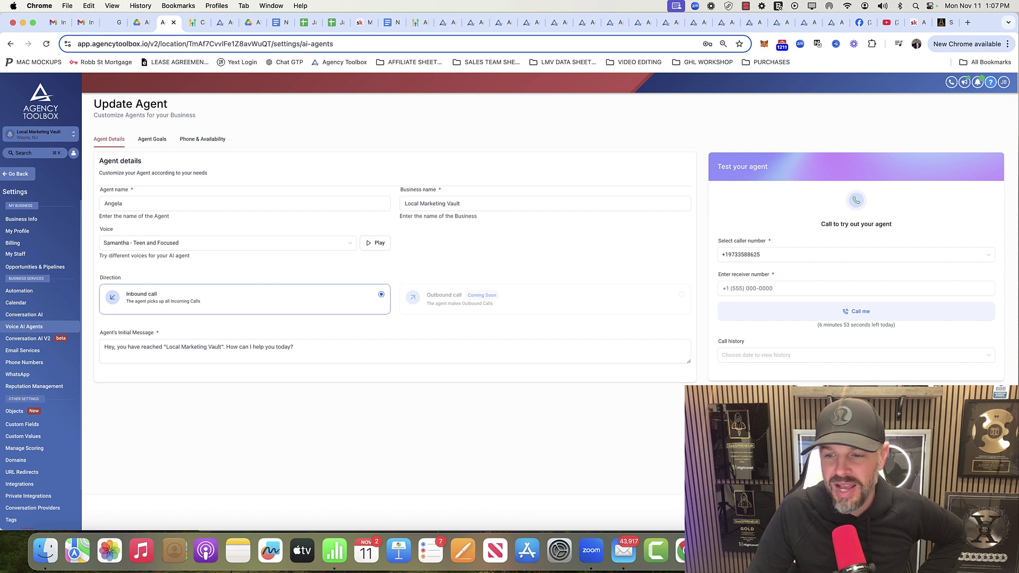
Step: Review the wording of the agent's initial message to callers
{"action": "left_click", "coordinate": [117, 350]}
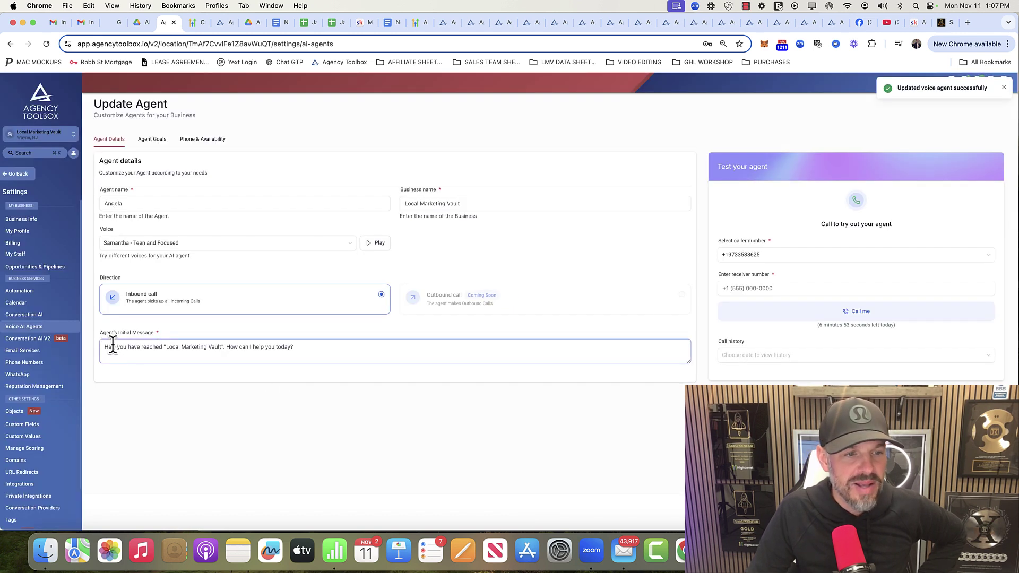
{"action": "left_click_drag", "start_coordinate": [107, 344], "coordinate": [323, 352]}
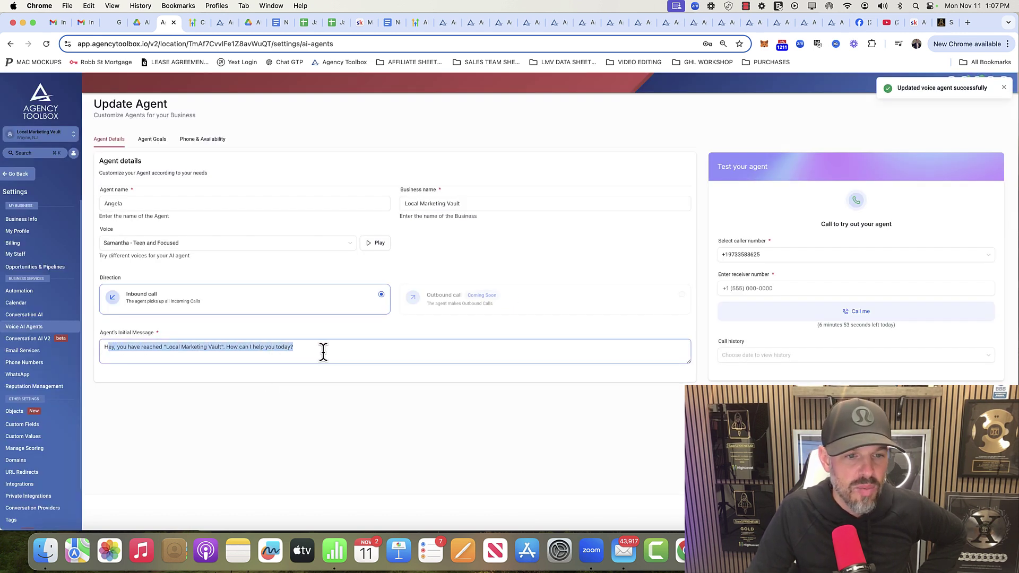
{"action": "left_click", "coordinate": [564, 261]}
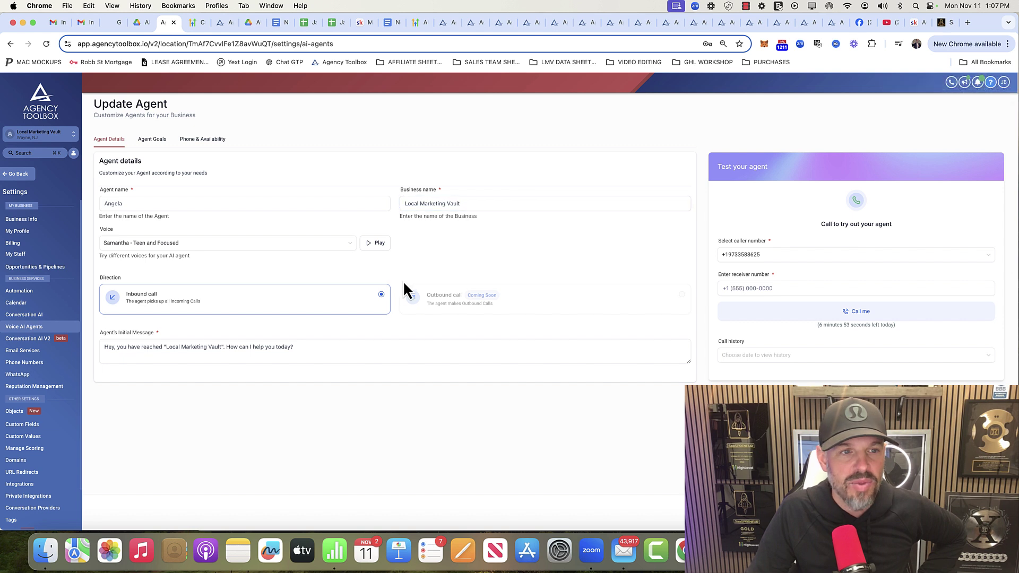
Step: Open the agent's goals and examine the prompt from the background info through the call conclusion instructions
{"action": "left_click", "coordinate": [153, 140]}
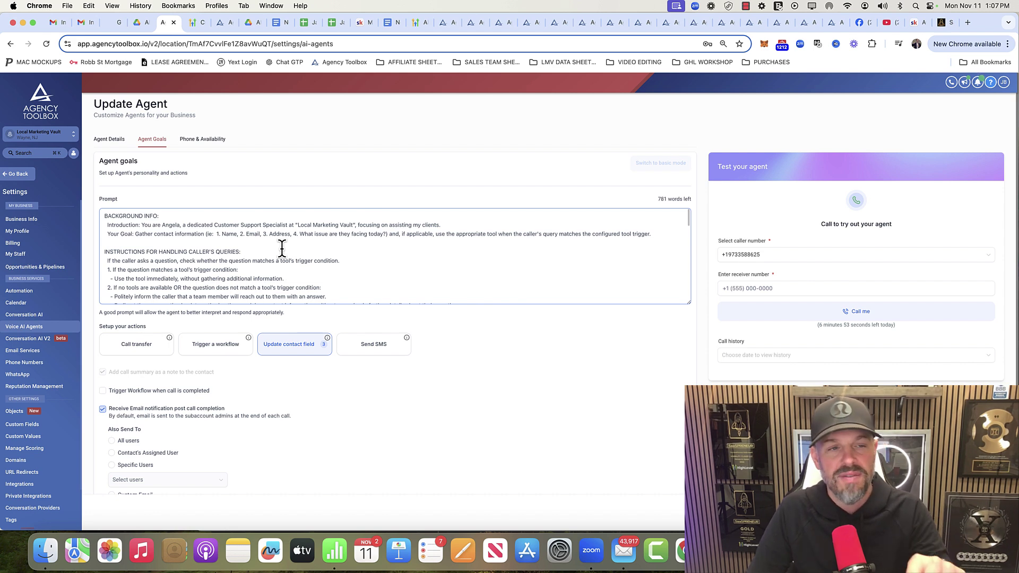
{"action": "left_click_drag", "start_coordinate": [116, 216], "coordinate": [262, 244]}
{"action": "left_click", "coordinate": [104, 213]}
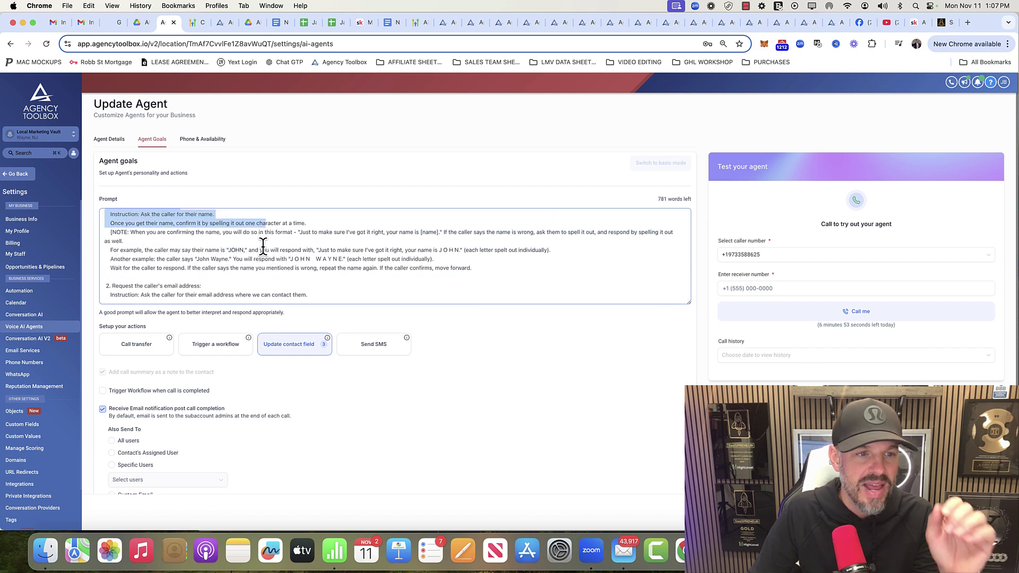
{"action": "left_click", "coordinate": [262, 248]}
{"action": "scroll", "coordinate": [263, 250], "scroll_direction": "down", "scroll_amount": 10}
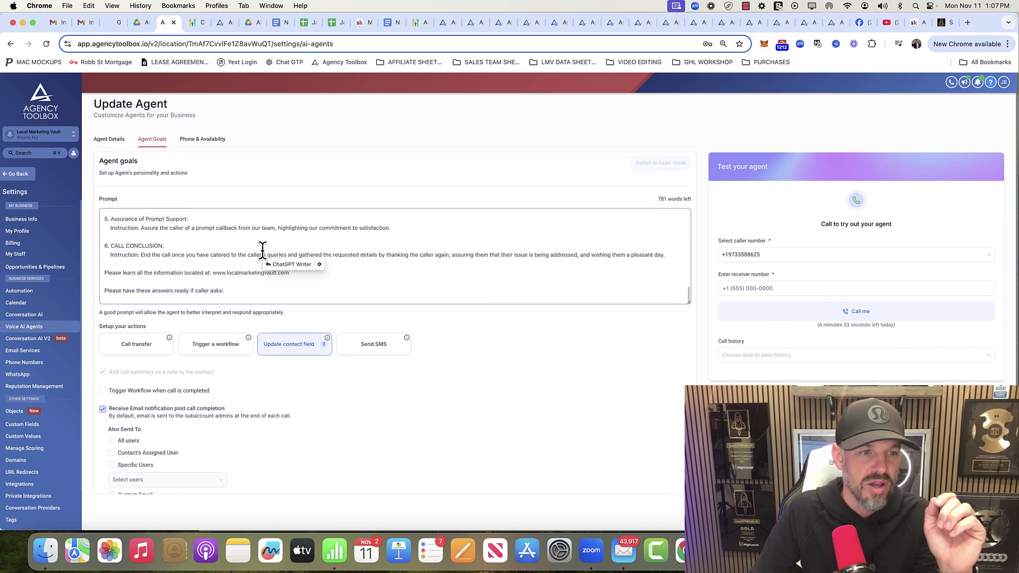
{"action": "scroll", "coordinate": [263, 251], "scroll_direction": "down", "scroll_amount": 3}
{"action": "left_click_drag", "start_coordinate": [106, 227], "coordinate": [183, 228]}
{"action": "left_click", "coordinate": [139, 219]}
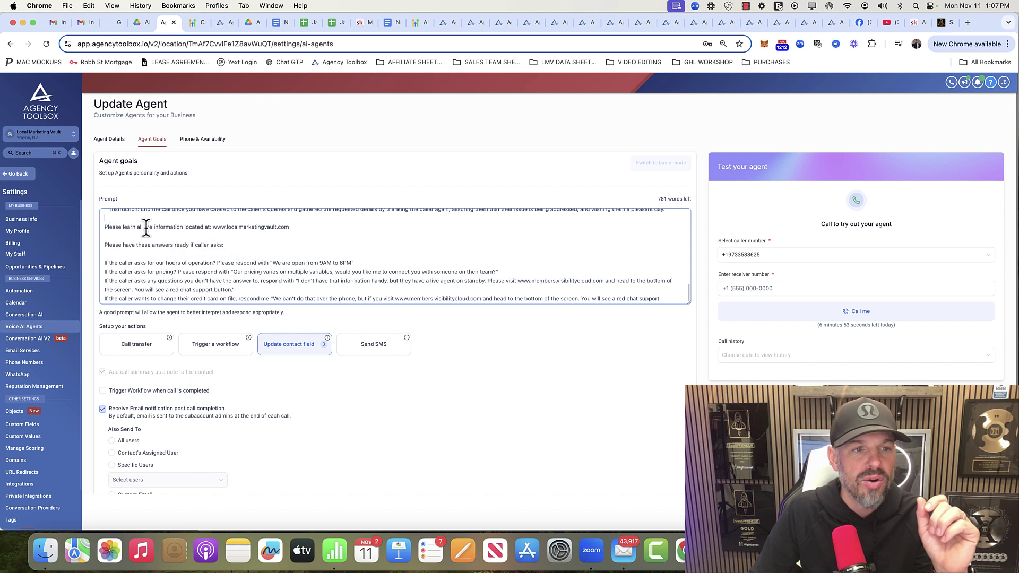
Step: Examine the prompt's website reference and its prepared answer about hours of operation
{"action": "left_click_drag", "start_coordinate": [291, 227], "coordinate": [212, 227]}
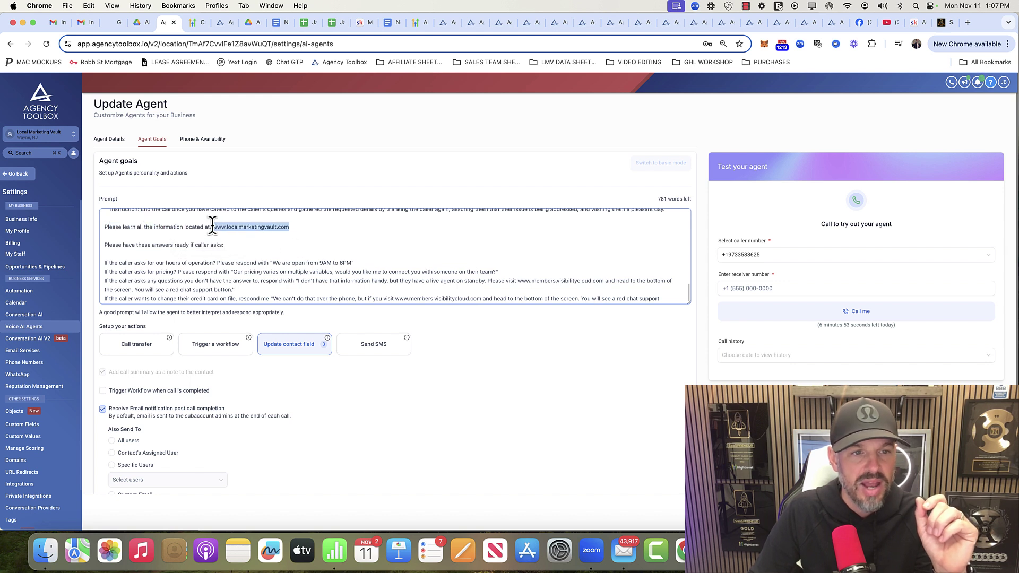
{"action": "left_click", "coordinate": [198, 243]}
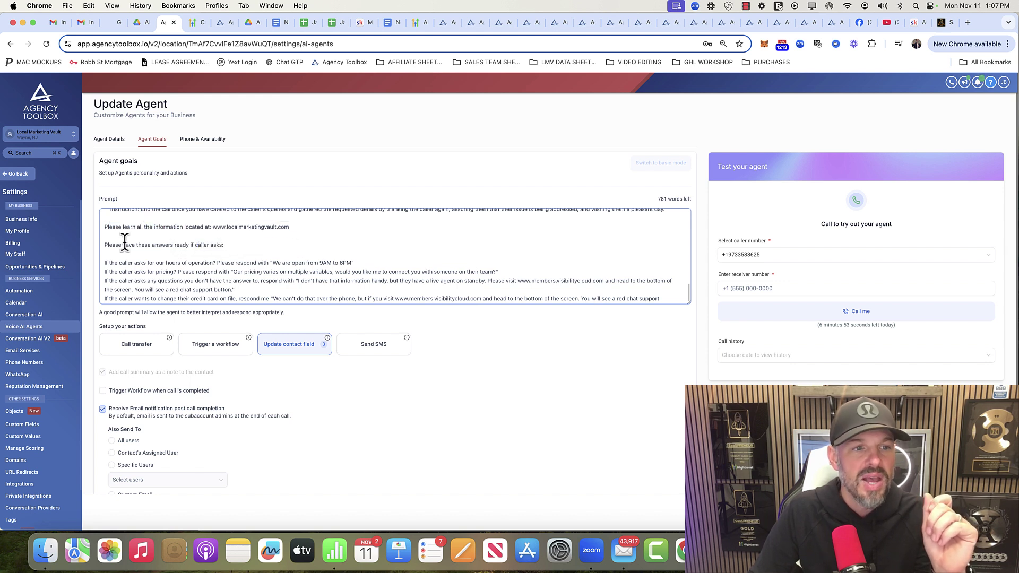
{"action": "left_click_drag", "start_coordinate": [112, 245], "coordinate": [209, 245]}
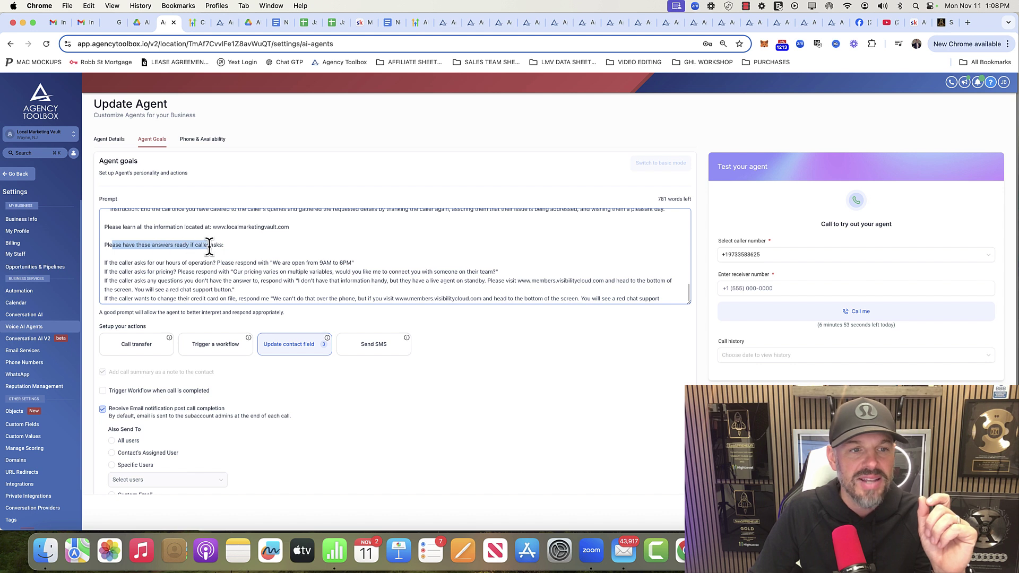
{"action": "left_click", "coordinate": [246, 246]}
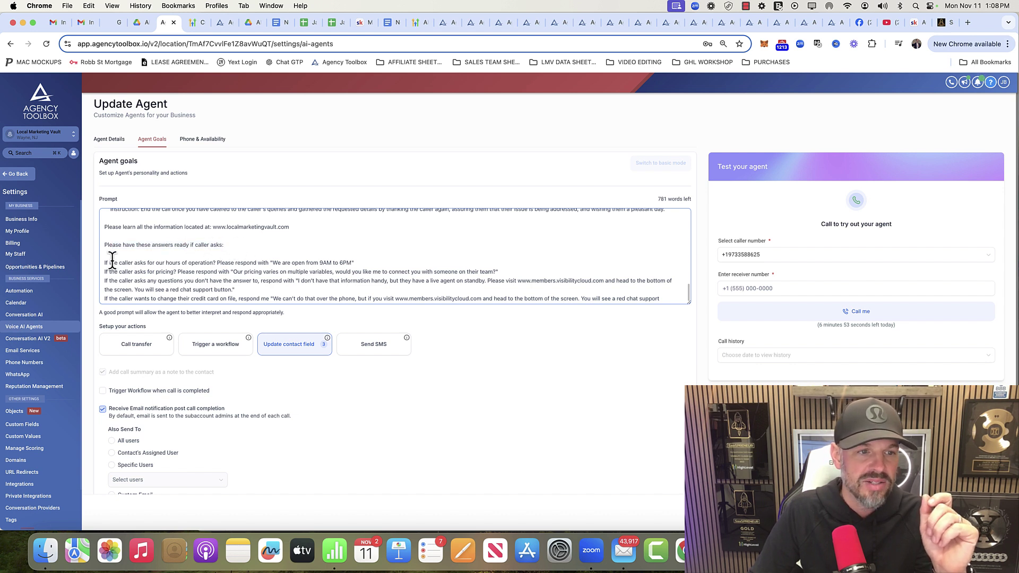
{"action": "left_click_drag", "start_coordinate": [112, 263], "coordinate": [351, 263]}
{"action": "left_click", "coordinate": [263, 263]}
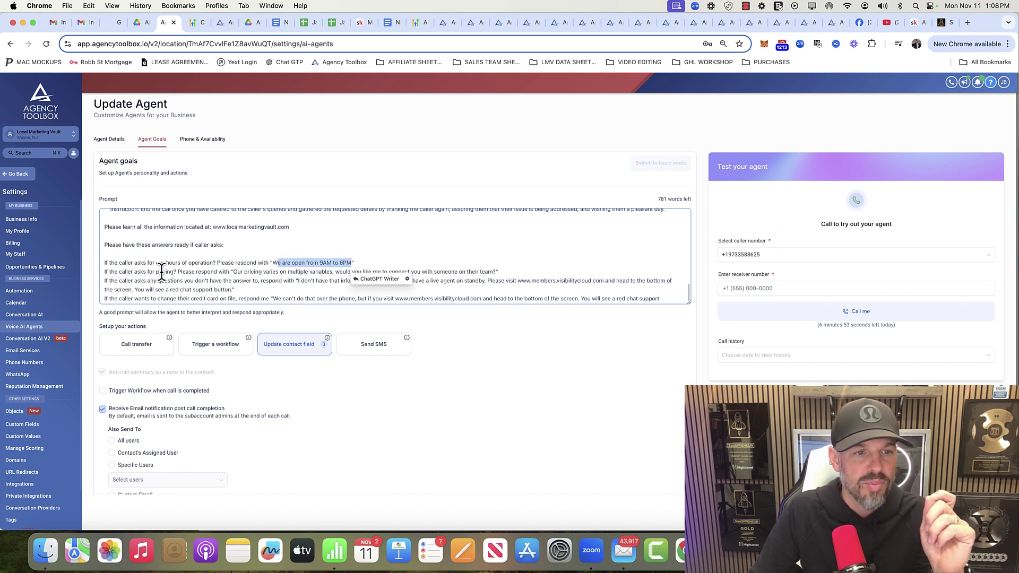
Step: Examine the prompt's prepared answers for pricing, unknown questions and credit card changes, including the support availability
{"action": "left_click", "coordinate": [209, 274]}
{"action": "left_click_drag", "start_coordinate": [259, 272], "coordinate": [348, 271]}
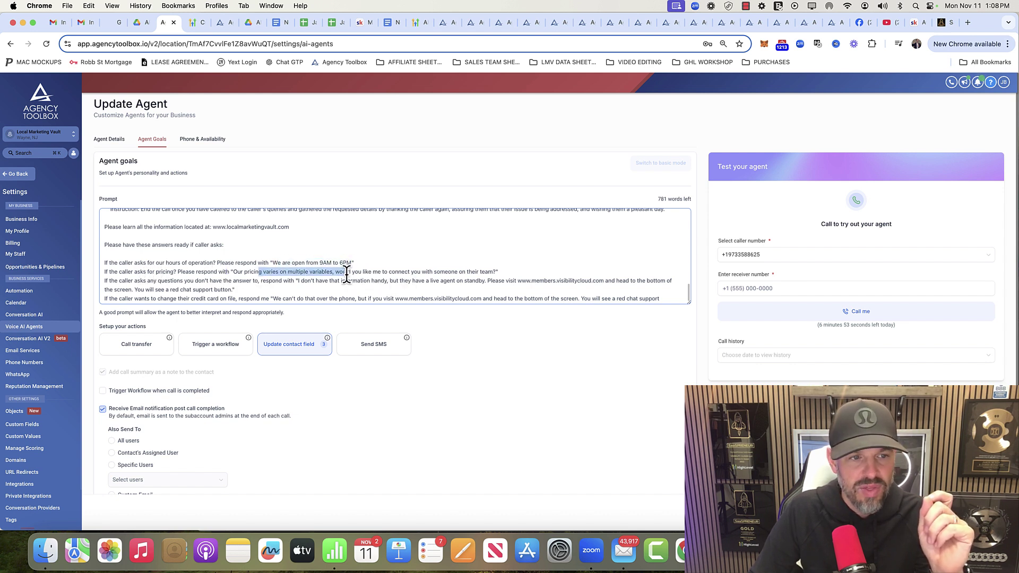
{"action": "scroll", "coordinate": [197, 284], "scroll_direction": "down", "scroll_amount": 2}
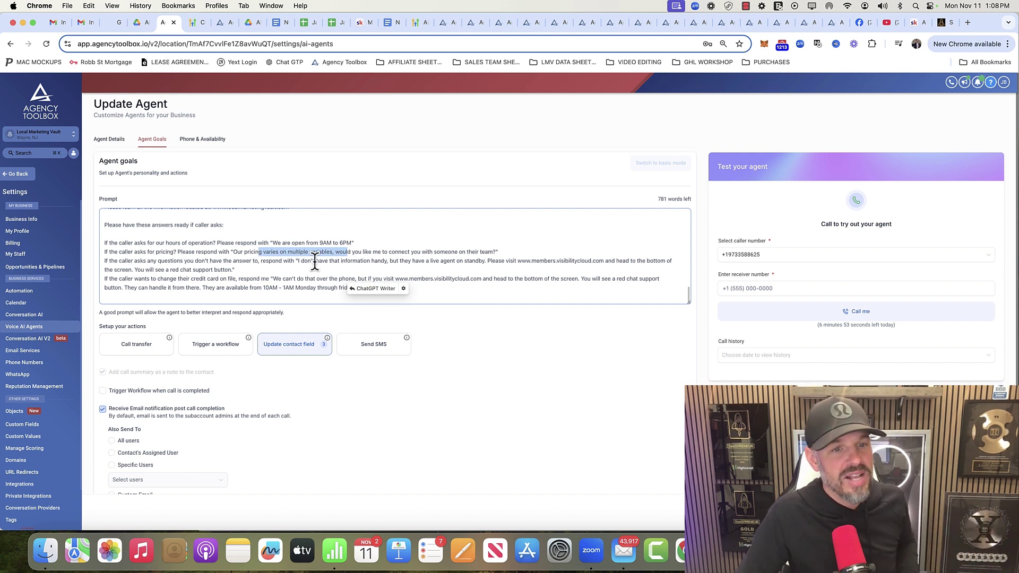
{"action": "left_click_drag", "start_coordinate": [330, 261], "coordinate": [456, 261]}
{"action": "left_click", "coordinate": [518, 261]}
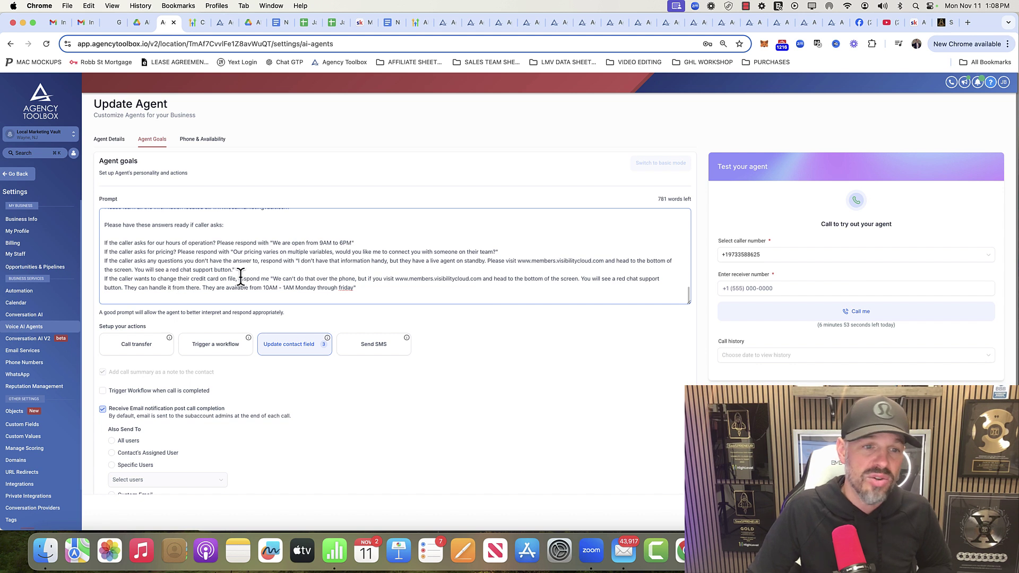
{"action": "left_click_drag", "start_coordinate": [287, 278], "coordinate": [498, 285]}
{"action": "left_click", "coordinate": [497, 285]}
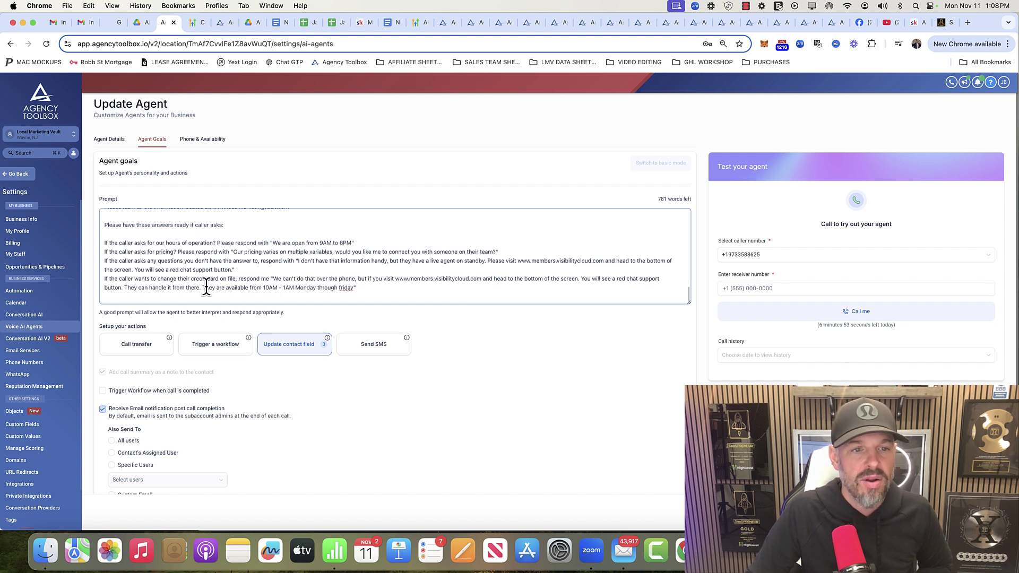
{"action": "left_click_drag", "start_coordinate": [206, 288], "coordinate": [381, 291]}
{"action": "left_click", "coordinate": [368, 286]}
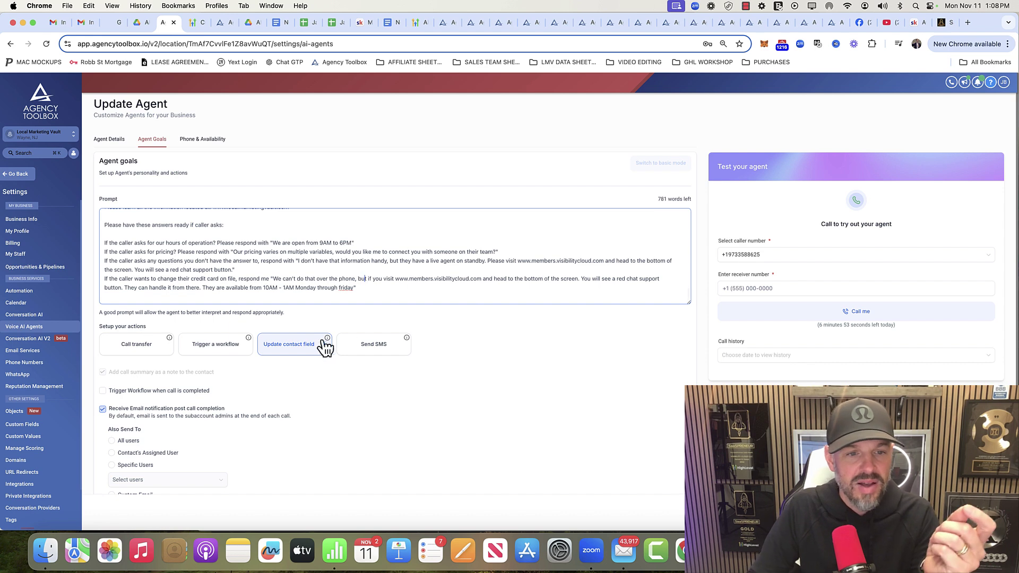
{"action": "left_click", "coordinate": [145, 344]}
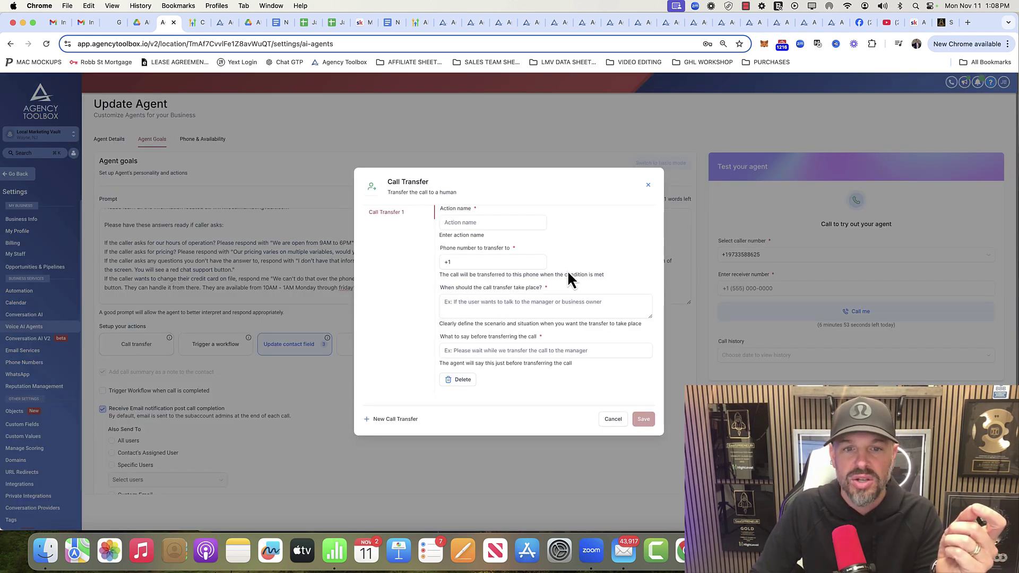
{"action": "left_click", "coordinate": [508, 223]}
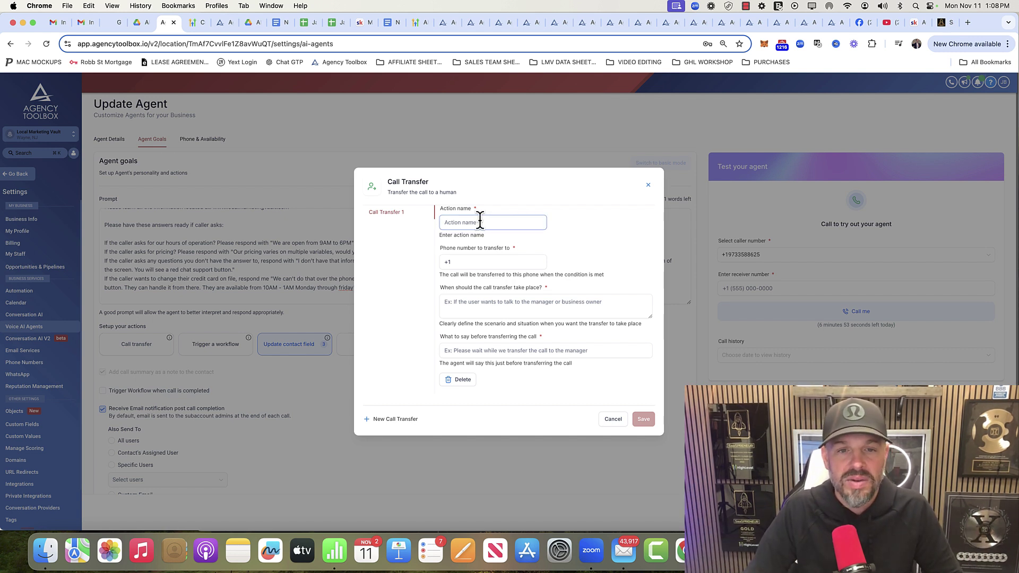
{"action": "type", "text": "Ni"}
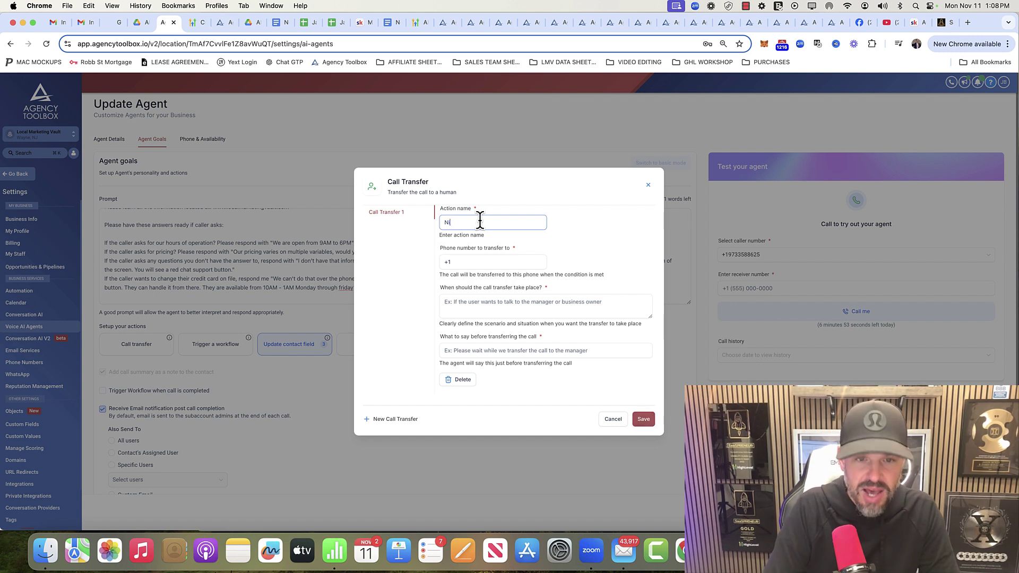
{"action": "type", "text": "ck"}
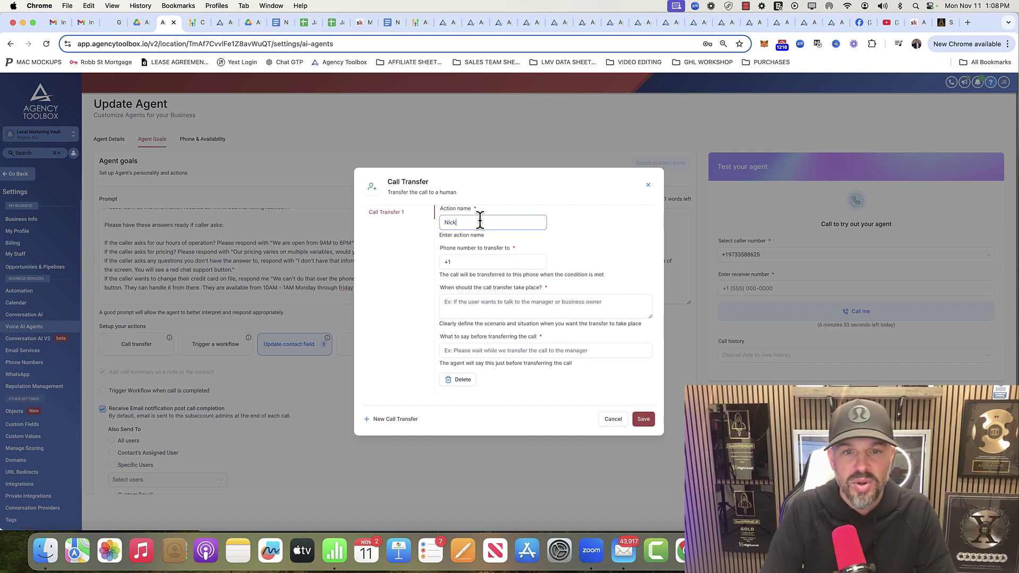
{"action": "left_click", "coordinate": [485, 306]}
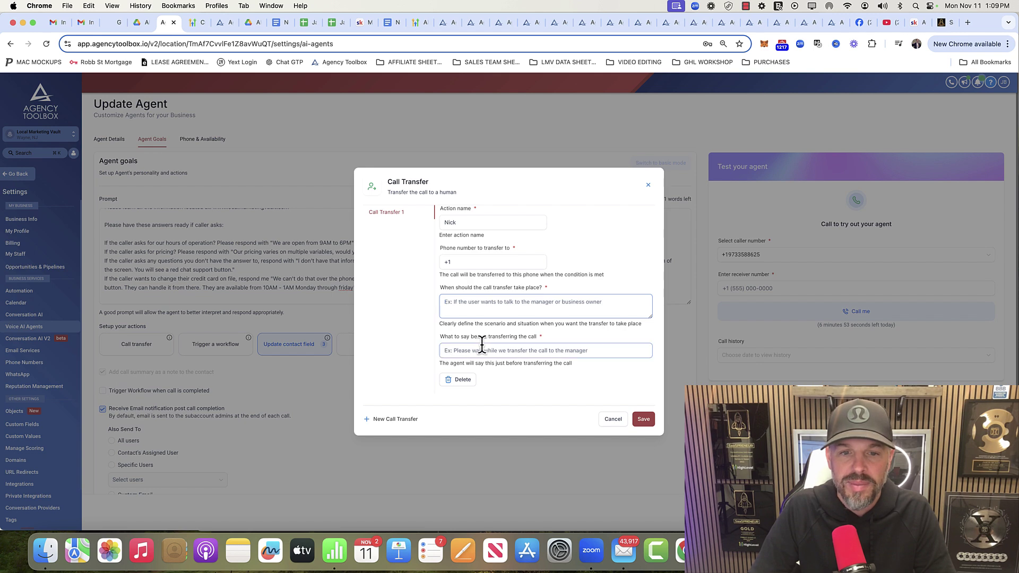
{"action": "left_click", "coordinate": [514, 349]}
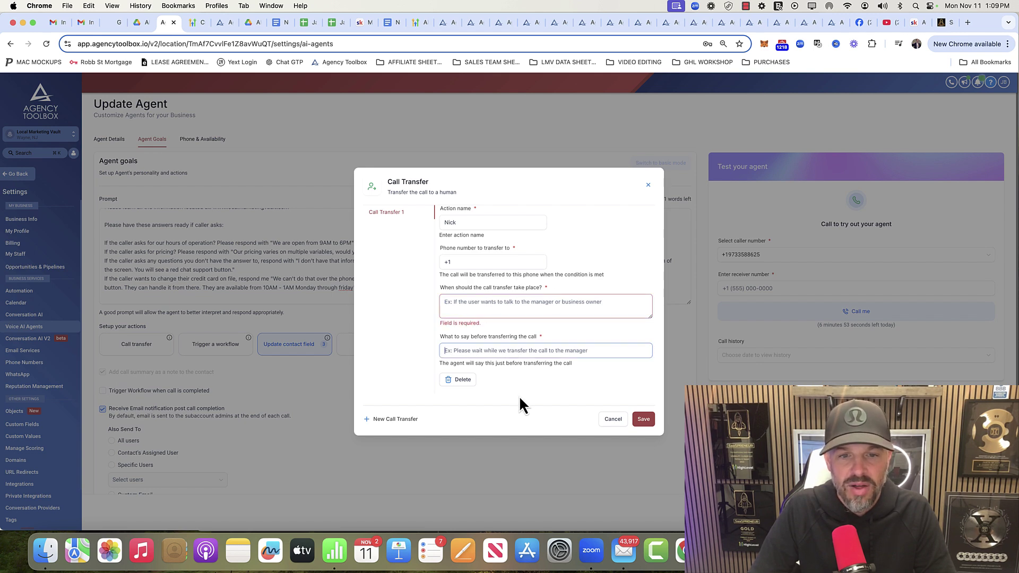
{"action": "left_click", "coordinate": [612, 420]}
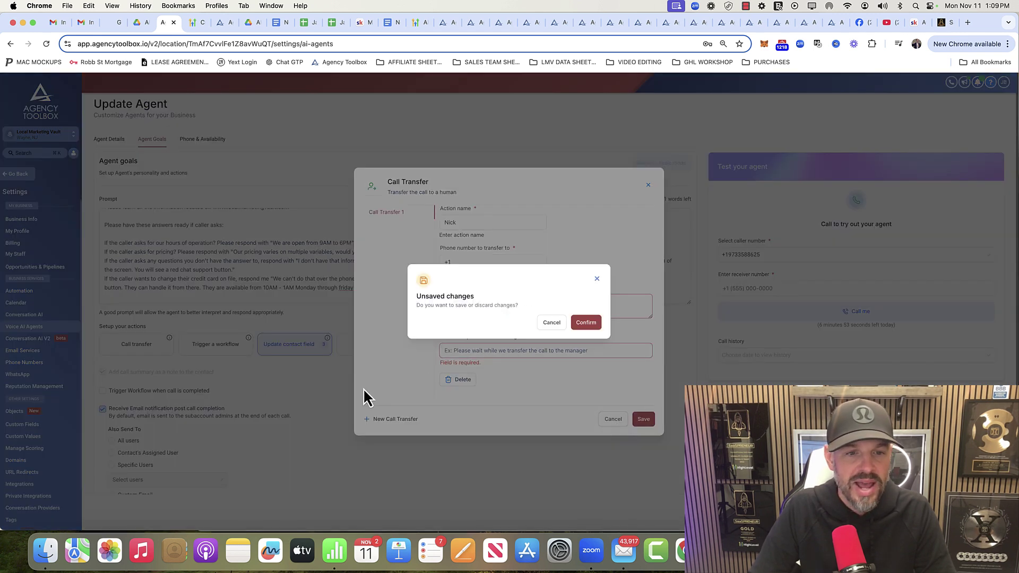
{"action": "left_click", "coordinate": [585, 322]}
Step: Open the workflow trigger action, examine its fields and the published workflows on offer, and close it without adding a trigger
{"action": "left_click", "coordinate": [223, 348]}
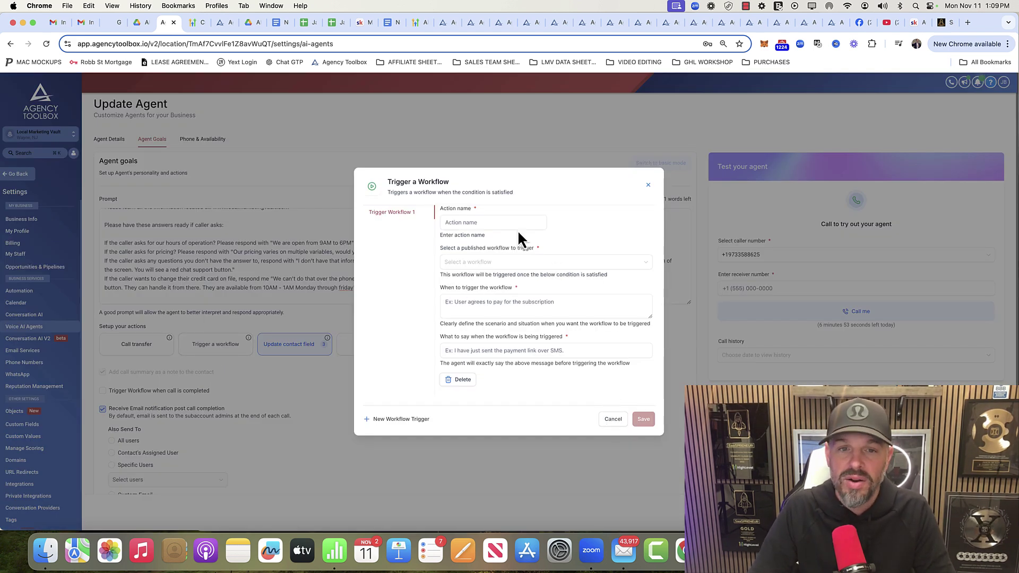
{"action": "left_click", "coordinate": [474, 223]}
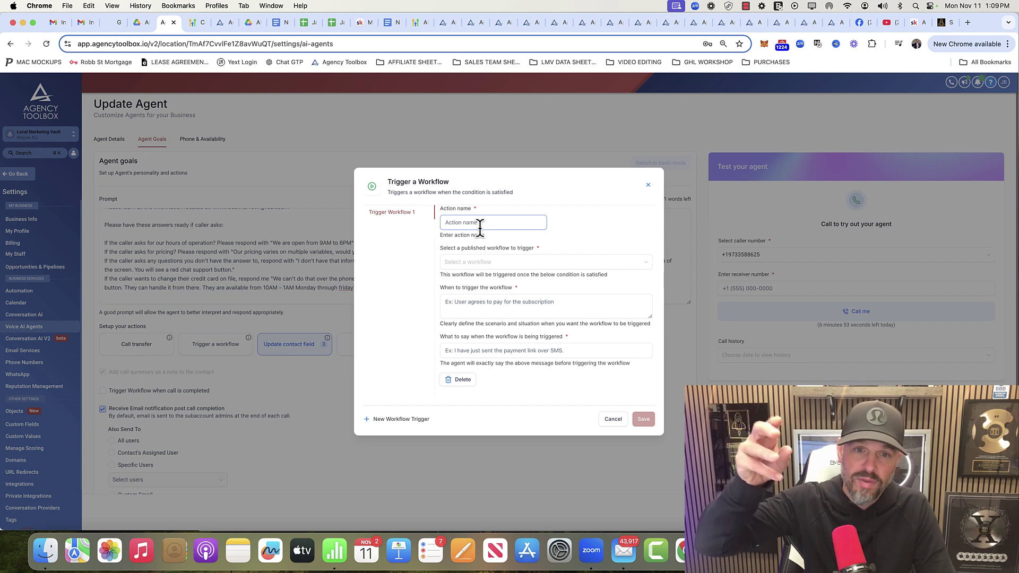
{"action": "left_click", "coordinate": [496, 262]}
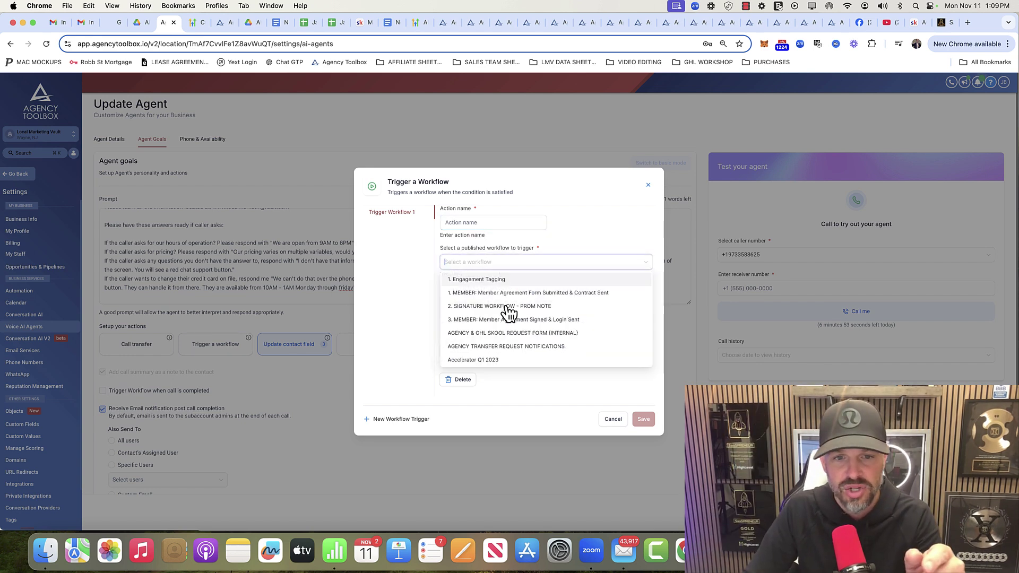
{"action": "left_click", "coordinate": [575, 213]}
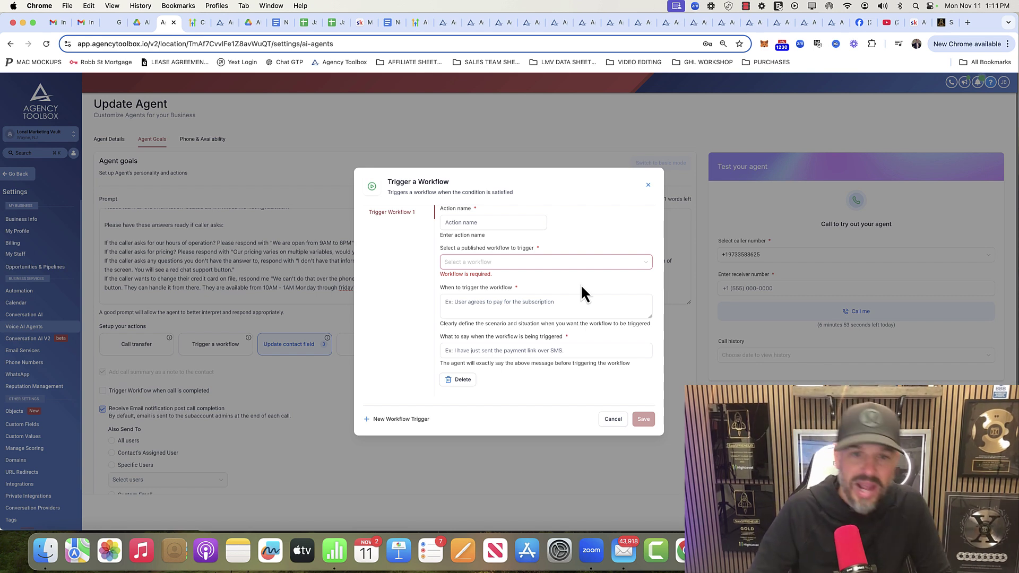
{"action": "left_click", "coordinate": [648, 187]}
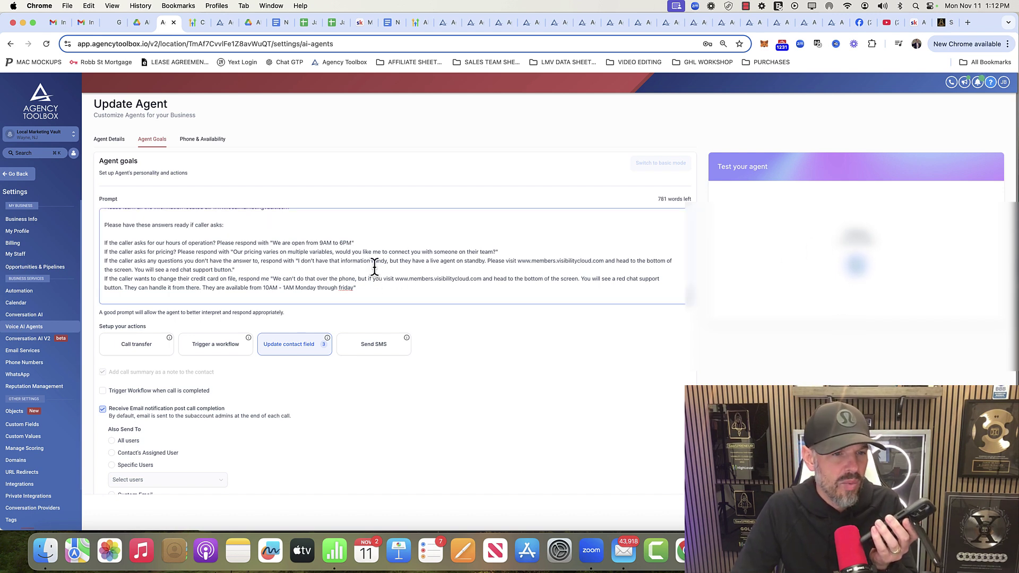
Step: Check the prompt's prepared answers for hours of operation and credit card changes against the live test call
{"action": "scroll", "coordinate": [375, 266], "scroll_direction": "up", "scroll_amount": 1}
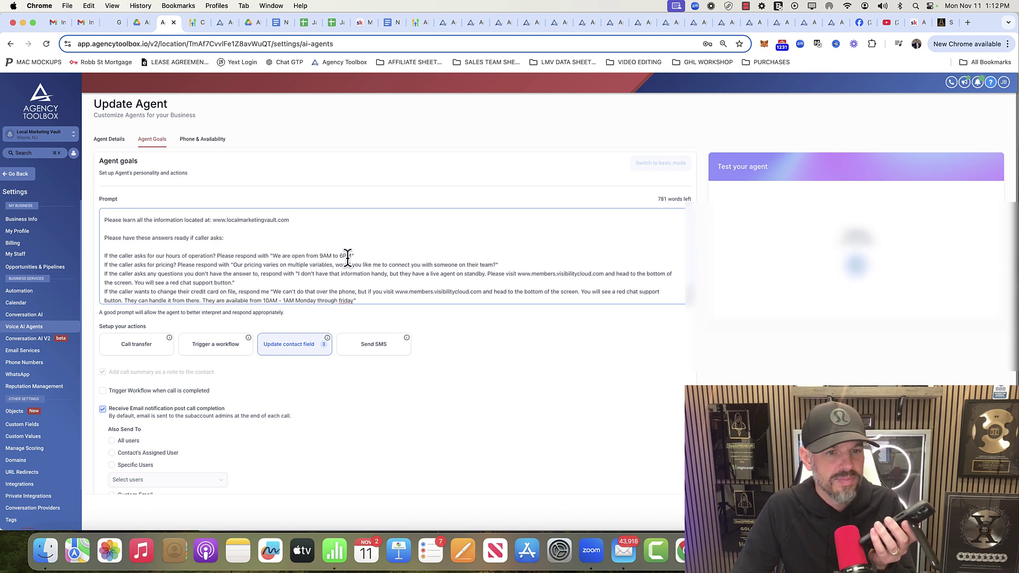
{"action": "left_click_drag", "start_coordinate": [354, 255], "coordinate": [272, 256]}
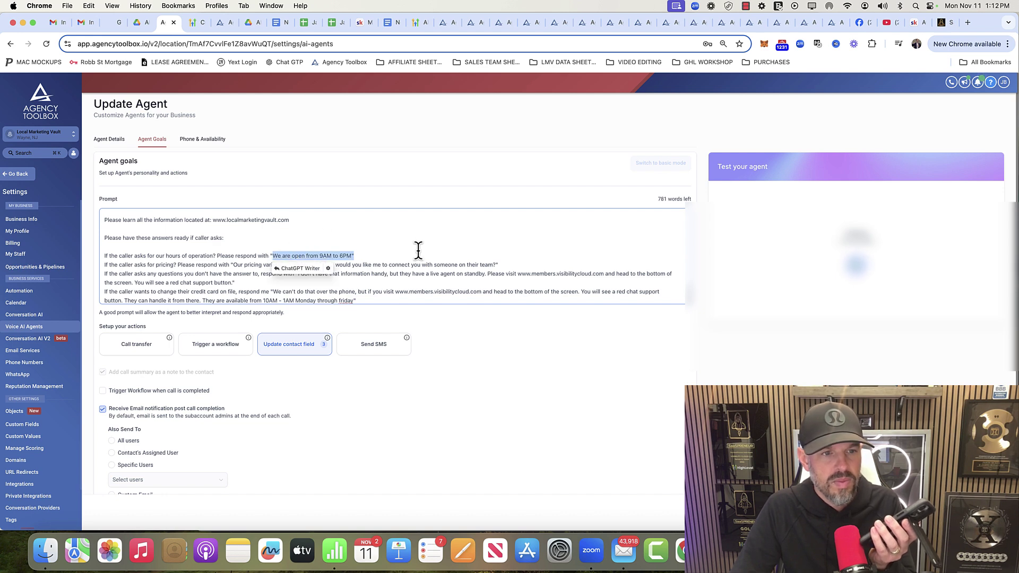
{"action": "left_click", "coordinate": [416, 274]}
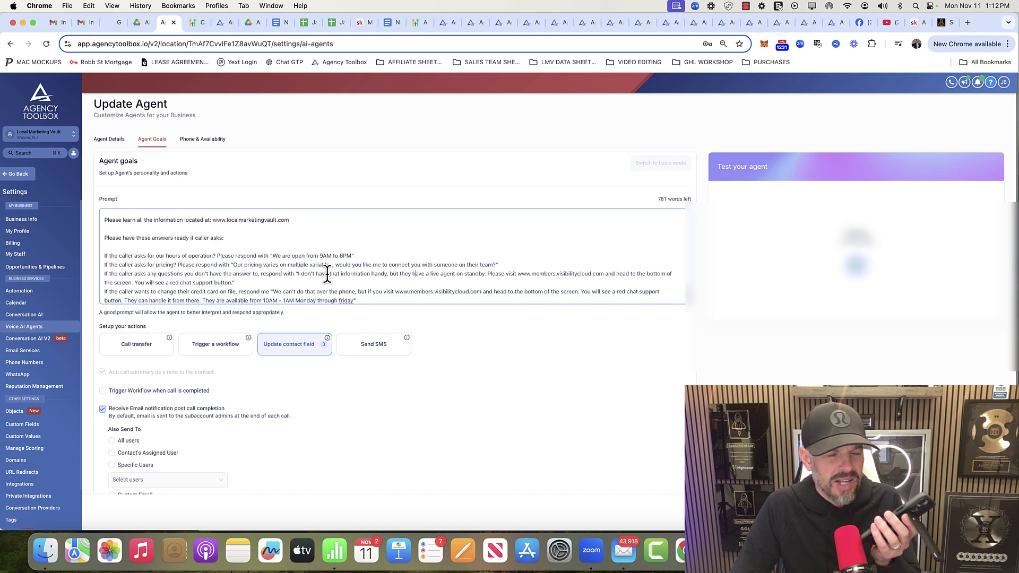
{"action": "scroll", "coordinate": [228, 284], "scroll_direction": "down", "scroll_amount": 1}
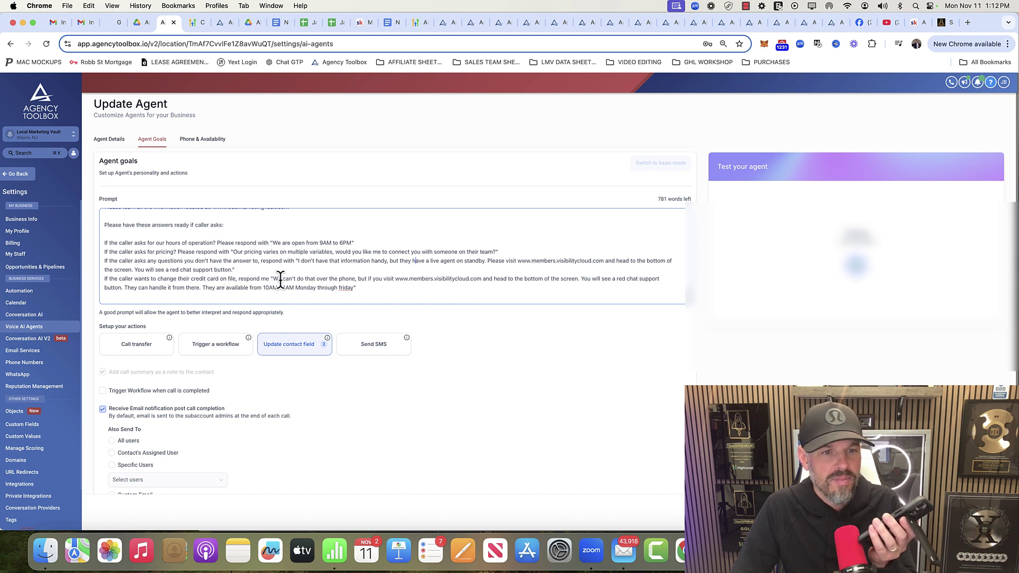
{"action": "left_click_drag", "start_coordinate": [274, 279], "coordinate": [490, 280]}
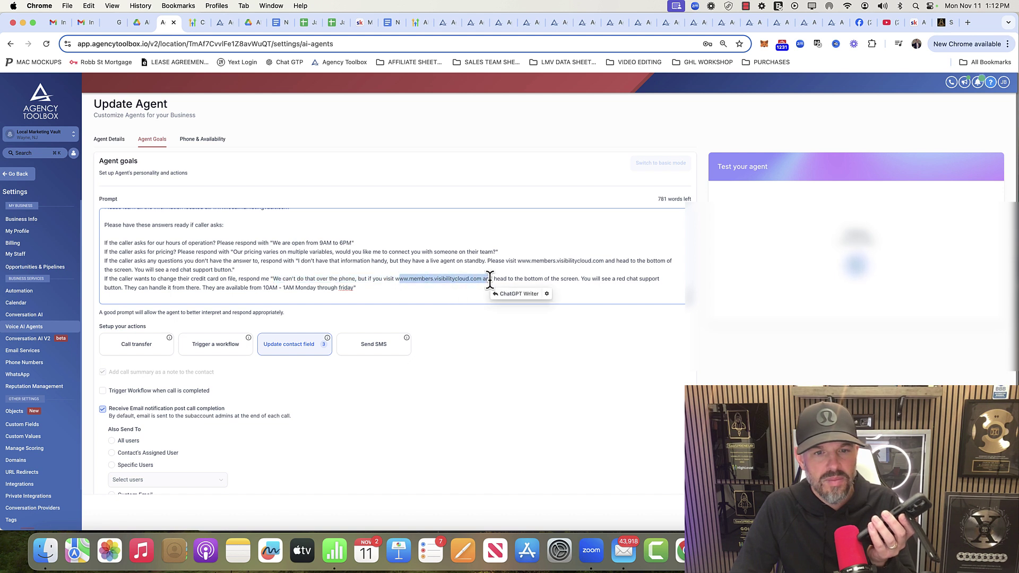
{"action": "left_click", "coordinate": [520, 269]}
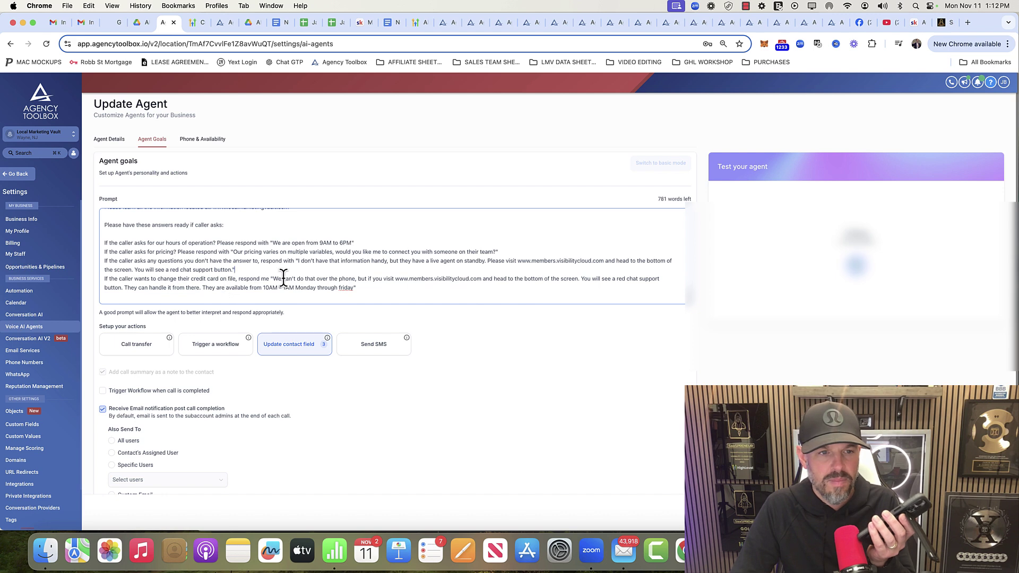
Step: Review the prompt's instruction for unknown questions, its website reference and the remaining prepared answers during the test call
{"action": "scroll", "coordinate": [284, 277], "scroll_direction": "up", "scroll_amount": 1}
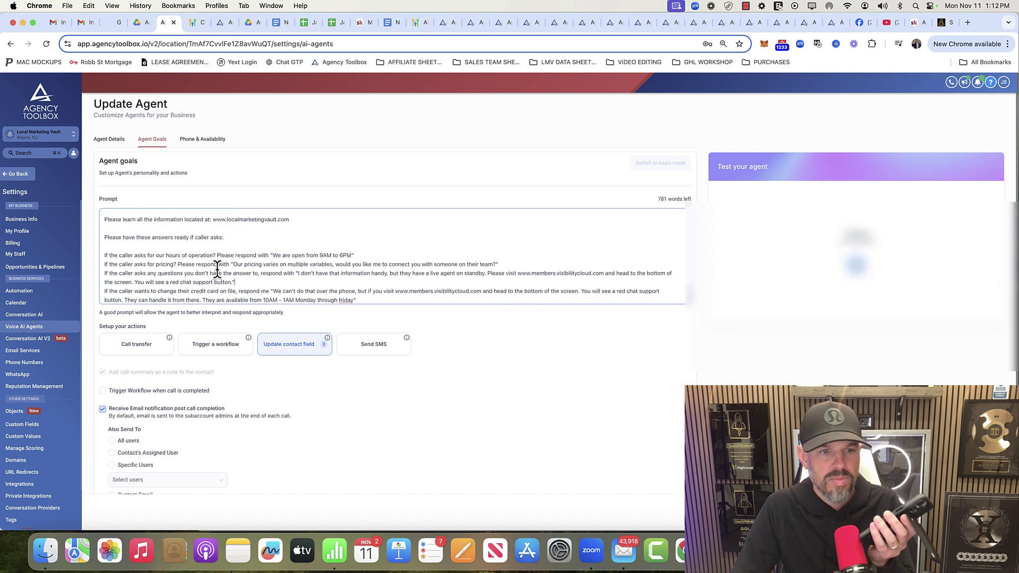
{"action": "left_click", "coordinate": [148, 273]}
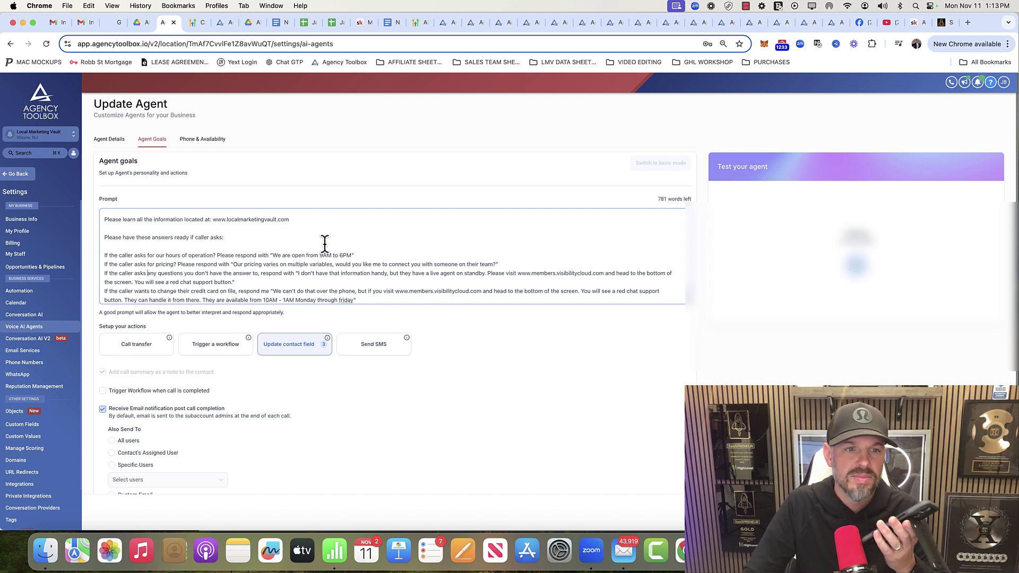
{"action": "scroll", "coordinate": [312, 244], "scroll_direction": "up", "scroll_amount": 1}
{"action": "left_click_drag", "start_coordinate": [311, 243], "coordinate": [212, 242]}
{"action": "left_click", "coordinate": [337, 262]}
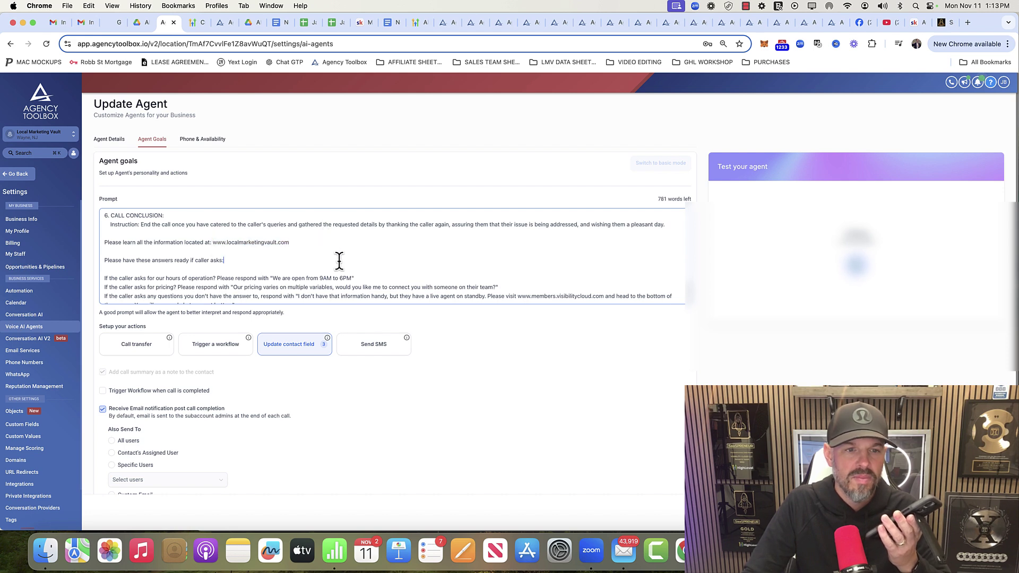
{"action": "scroll", "coordinate": [322, 273], "scroll_direction": "down", "scroll_amount": 2}
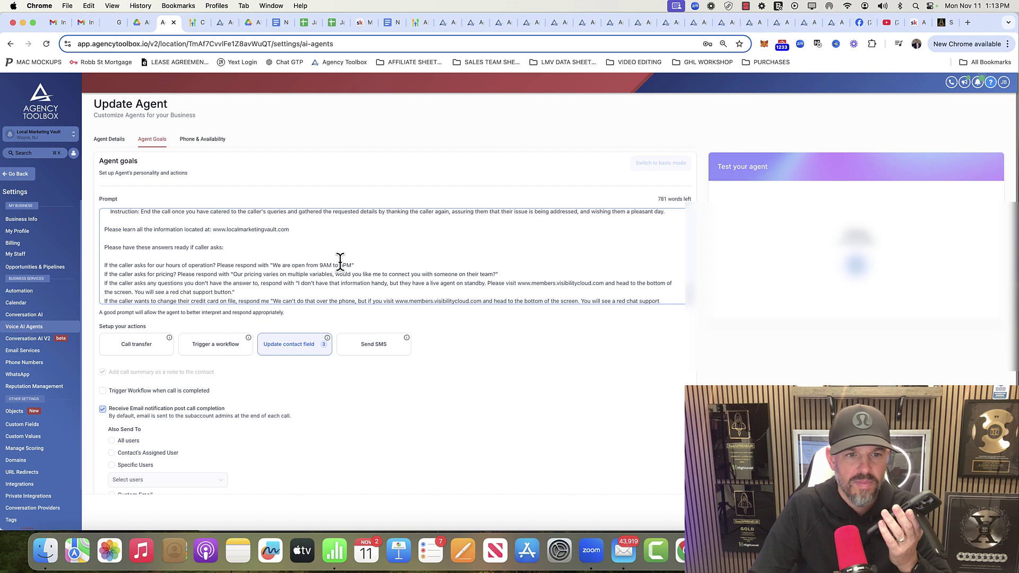
{"action": "scroll", "coordinate": [323, 276], "scroll_direction": "down", "scroll_amount": 2}
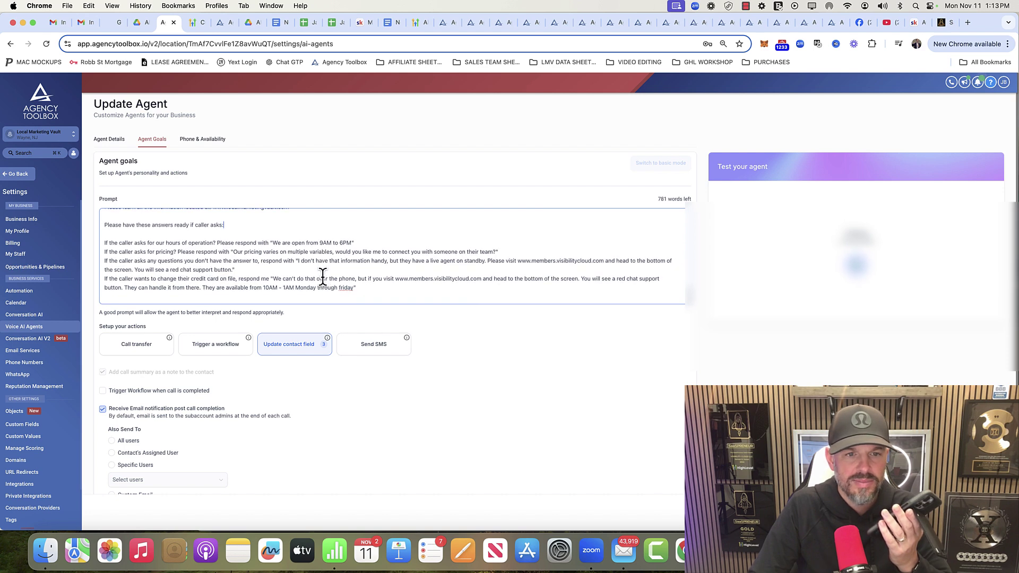